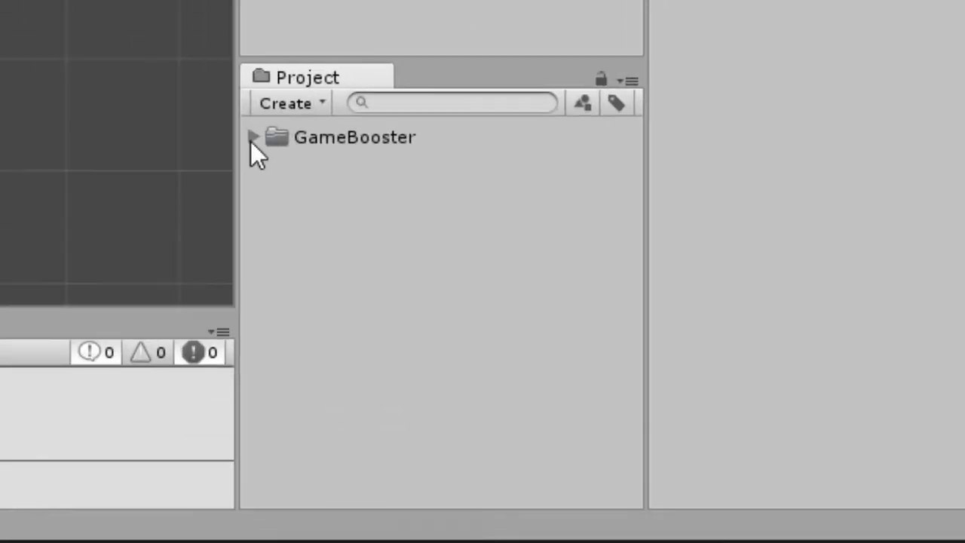
# Open the All Components example scene from GameBooster > Examples > Scenes.
pyautogui.click(251, 136)
pyautogui.click(274, 162)
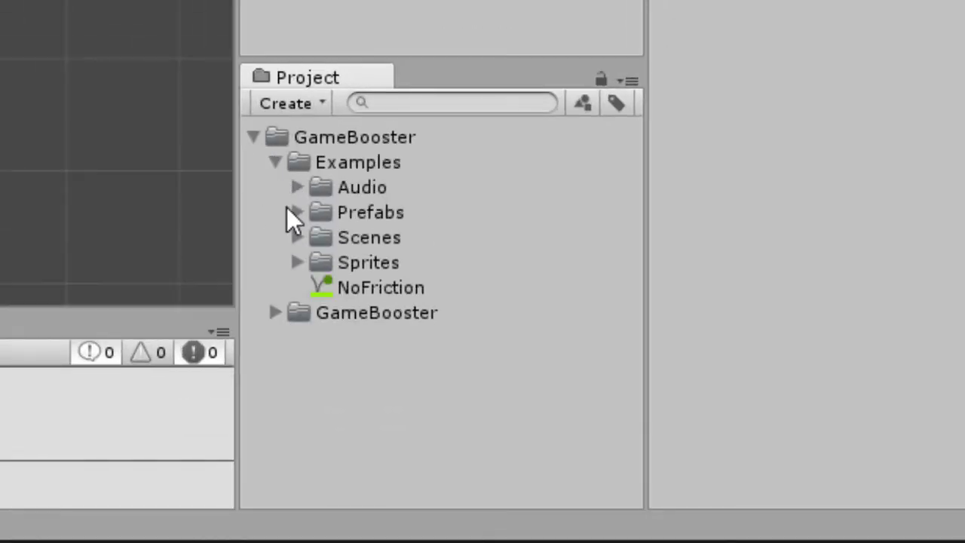
pyautogui.click(295, 241)
pyautogui.scroll(-1, 548, 265)
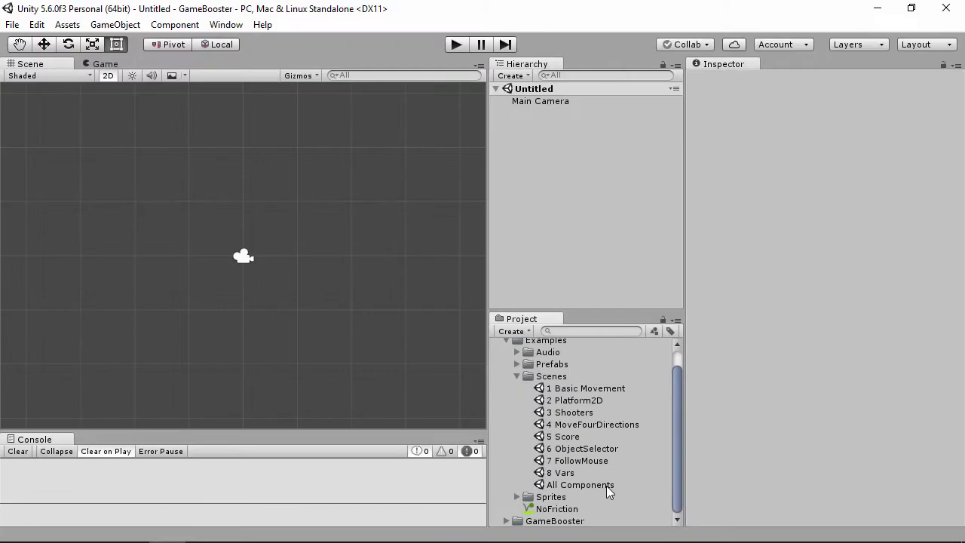
pyautogui.doubleClick(488, 424)
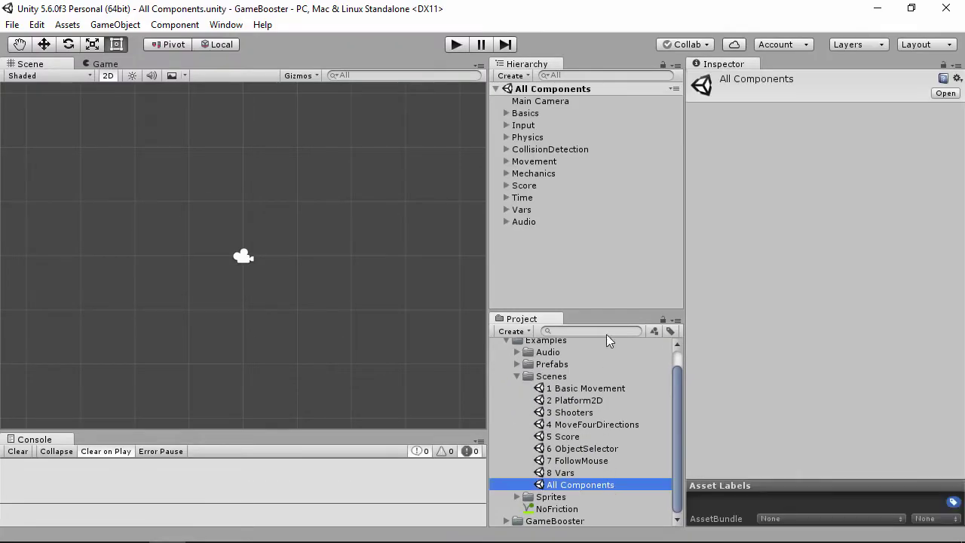
# Expand the Basics group and step through its example objects, starting at BehaviourEvents.
pyautogui.click(526, 113)
pyautogui.click(507, 113)
pyautogui.click(538, 125)
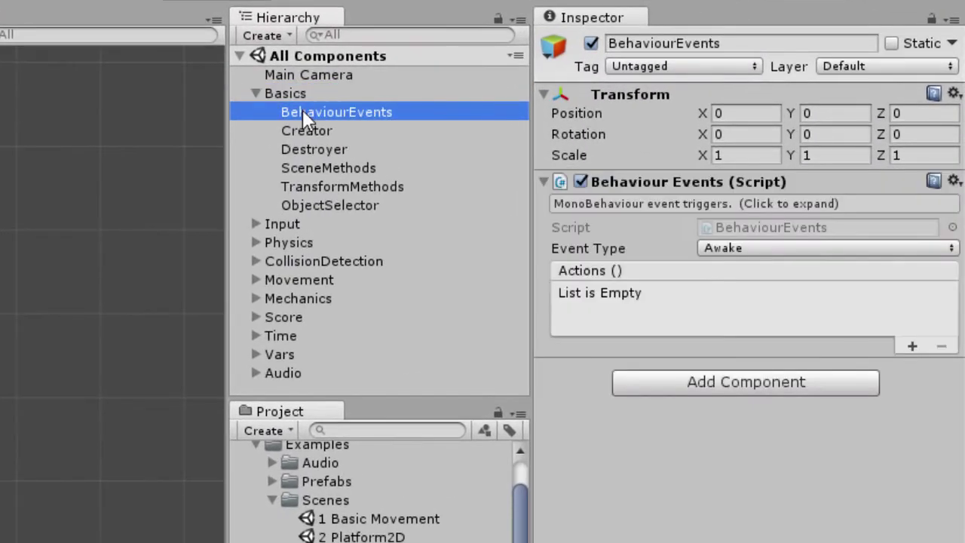
pyautogui.press('Down')
pyautogui.press('Down')
pyautogui.press('Down')
pyautogui.press('Down')
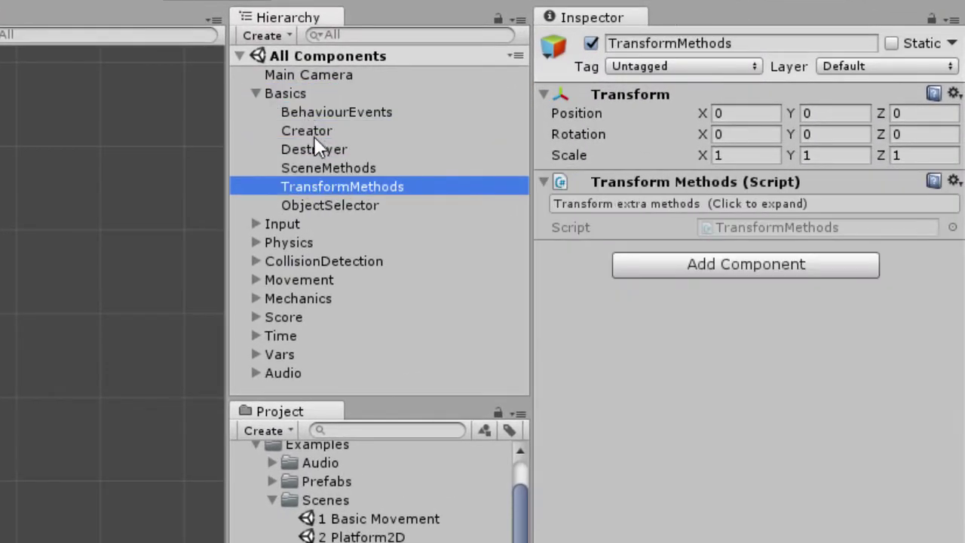
# Read the TransformMethods help description and view its online documentation, then return to Unity.
pyautogui.click(616, 209)
pyautogui.scroll(-3, 880, 387)
pyautogui.scroll(3, 881, 395)
pyautogui.click(735, 202)
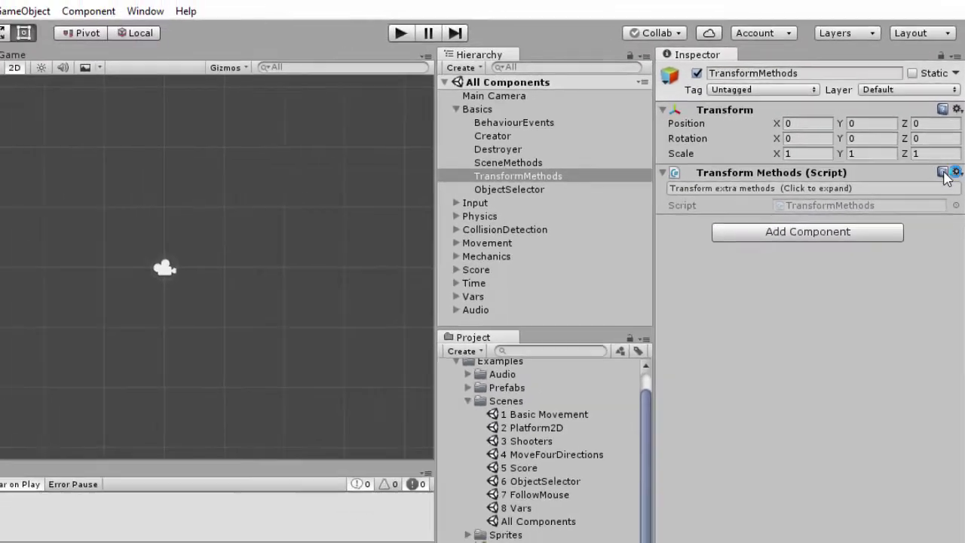
pyautogui.click(942, 172)
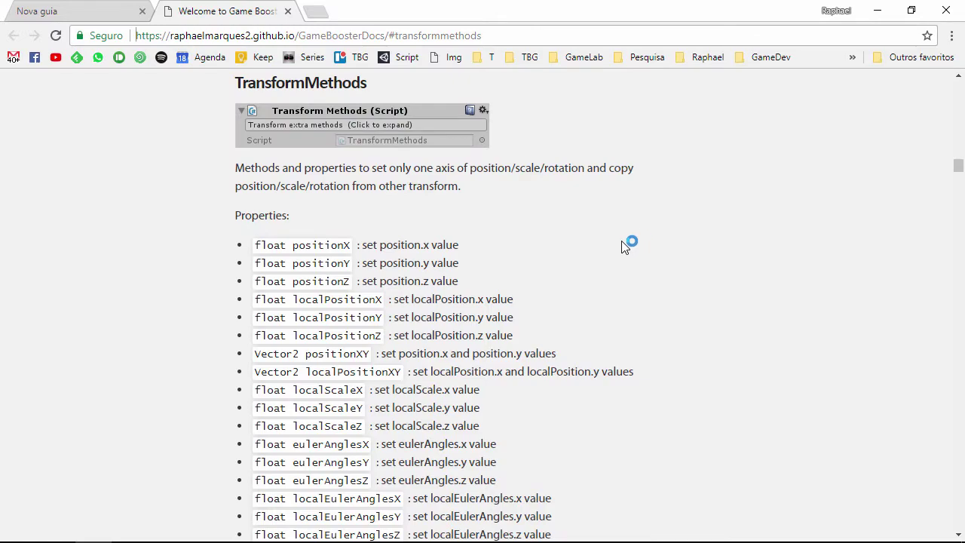
pyautogui.hotkey('alt', 'Tab')
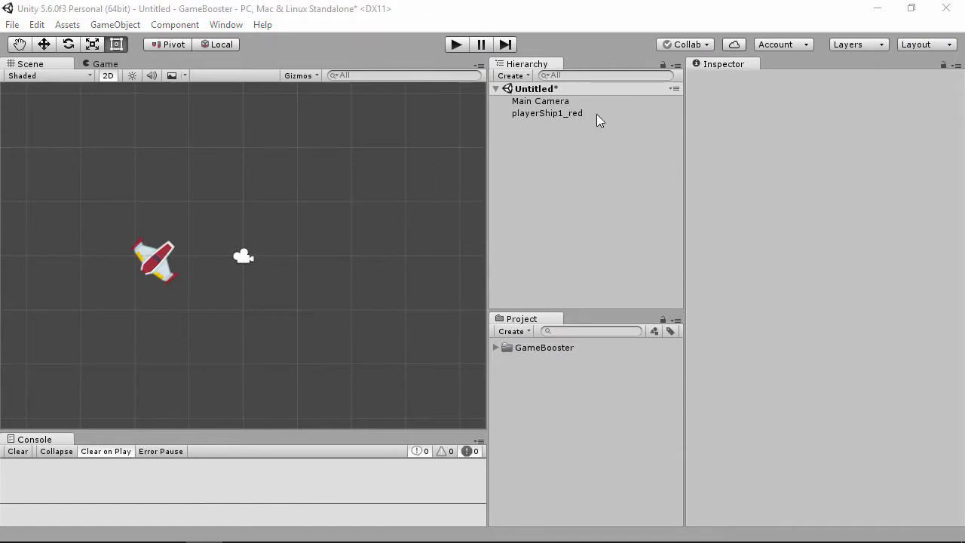
# Add a Rigidbody 2D to playerShip1_red and set its Gravity Scale to 0.
pyautogui.click(596, 114)
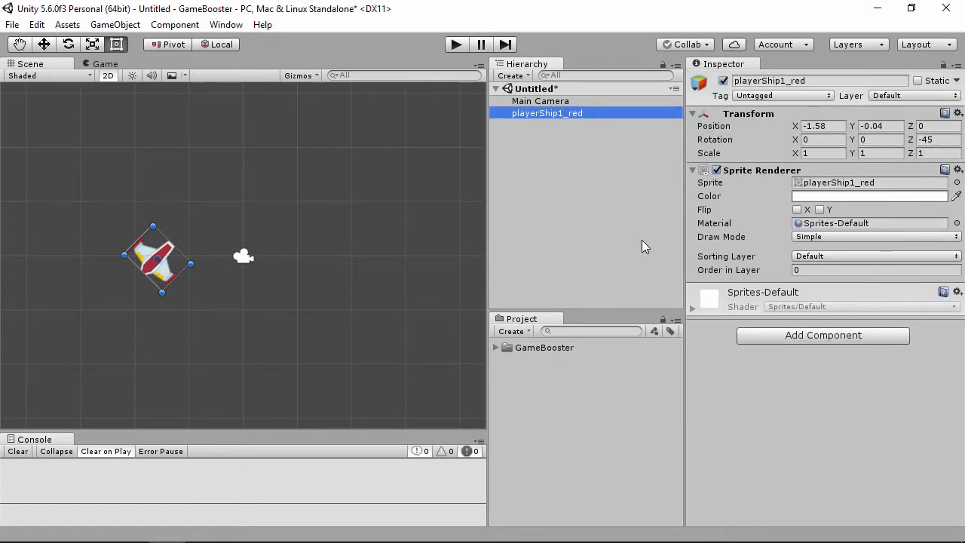
pyautogui.click(757, 337)
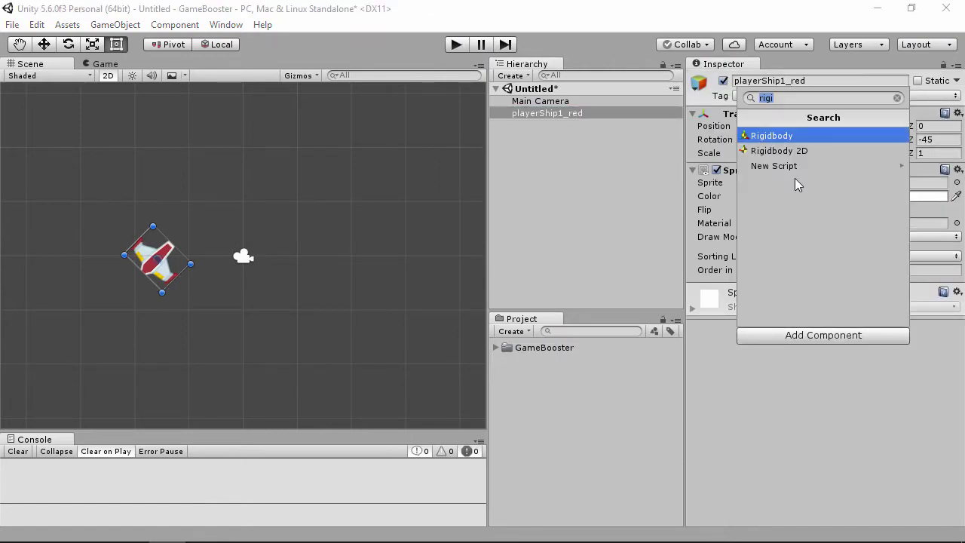
pyautogui.click(796, 152)
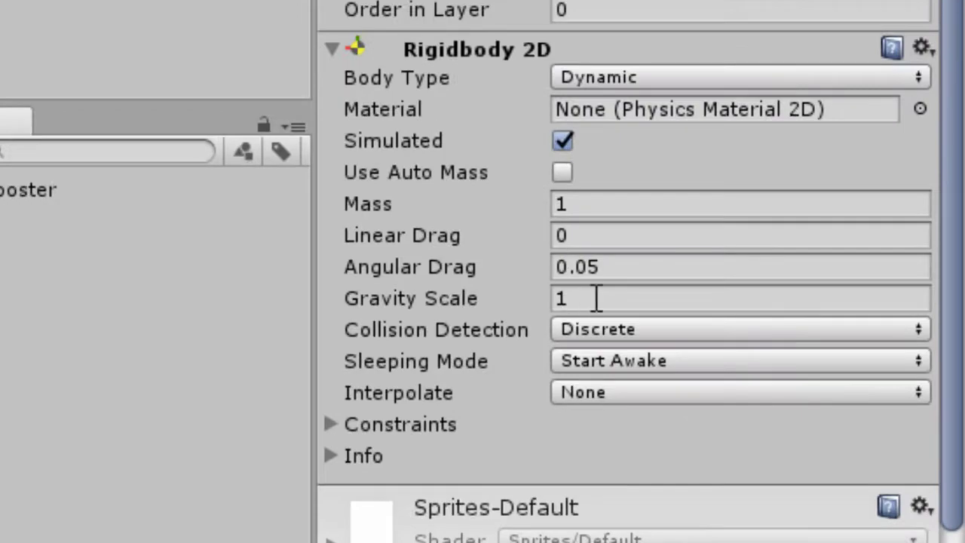
pyautogui.click(595, 298)
pyautogui.write('0')
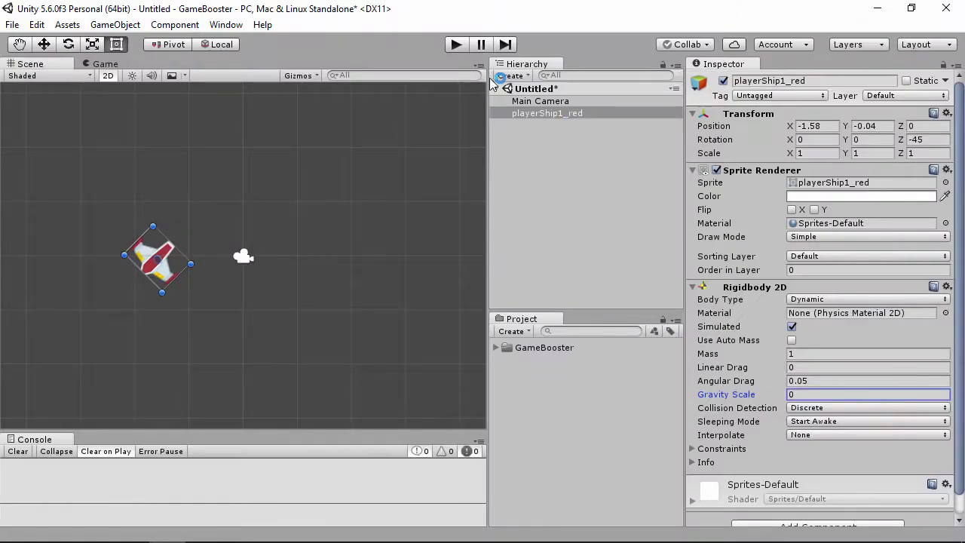
# Run Play mode briefly to confirm the ship no longer falls.
pyautogui.click(456, 44)
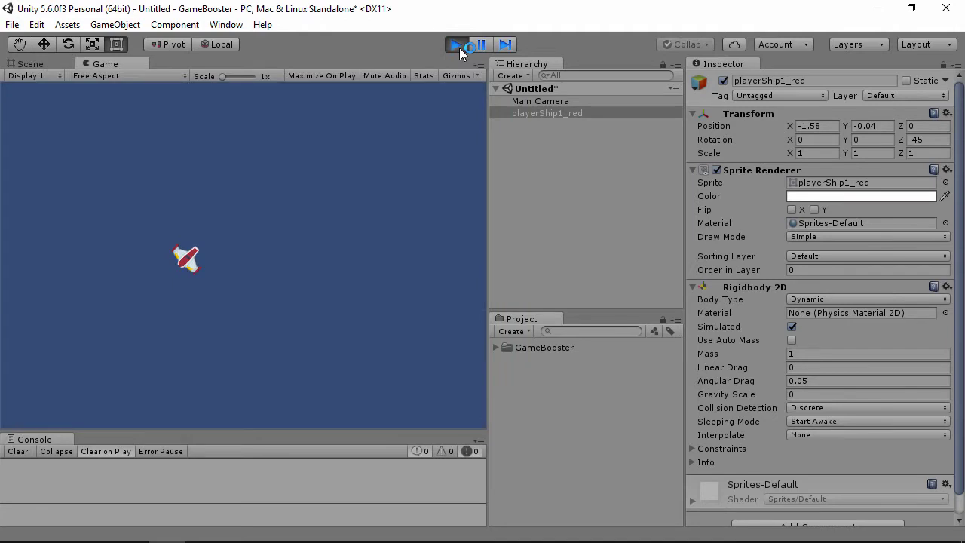
pyautogui.click(458, 45)
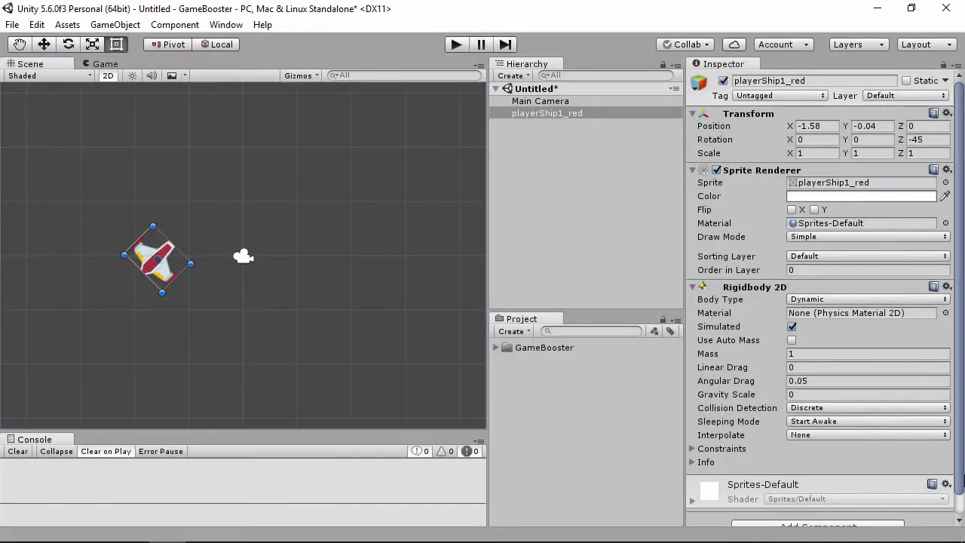
pyautogui.scroll(-1, 957, 511)
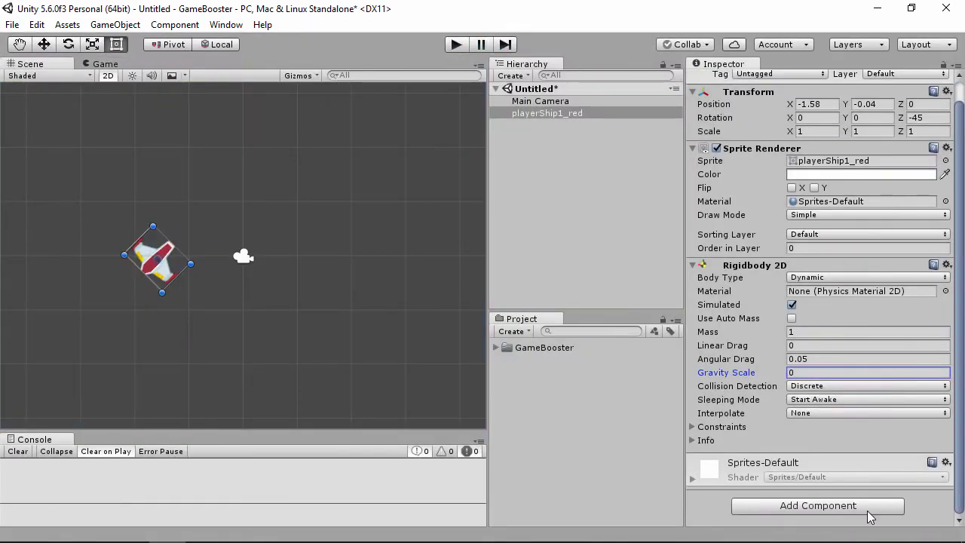
# Add the GameBooster Movement Velocity2D with velocity X 0, Y 1 and test it in Play mode.
pyautogui.click(866, 510)
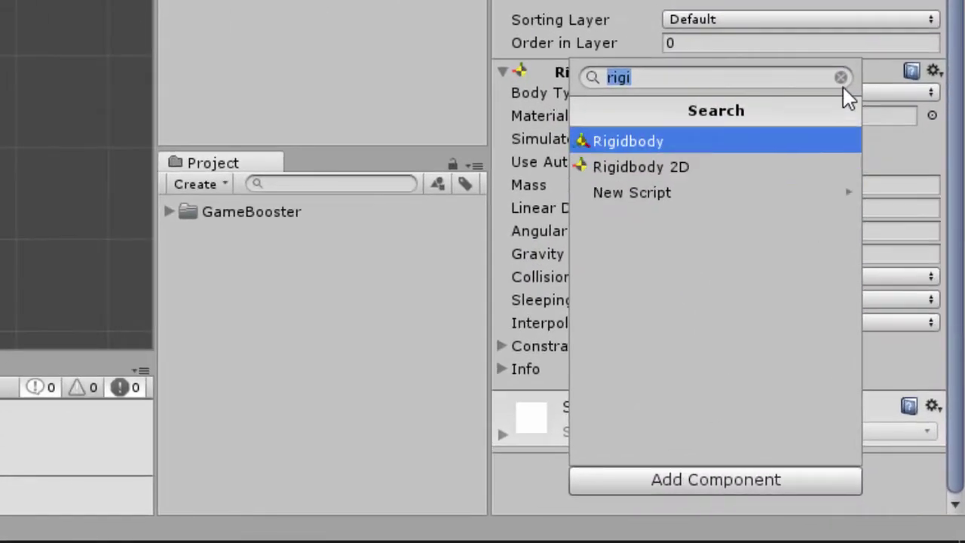
pyautogui.click(852, 123)
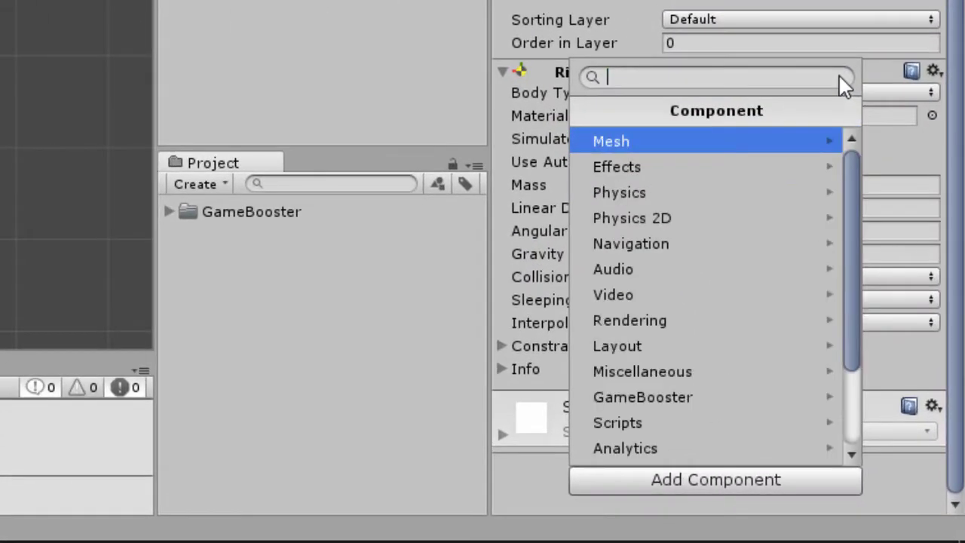
pyautogui.click(704, 397)
pyautogui.click(692, 146)
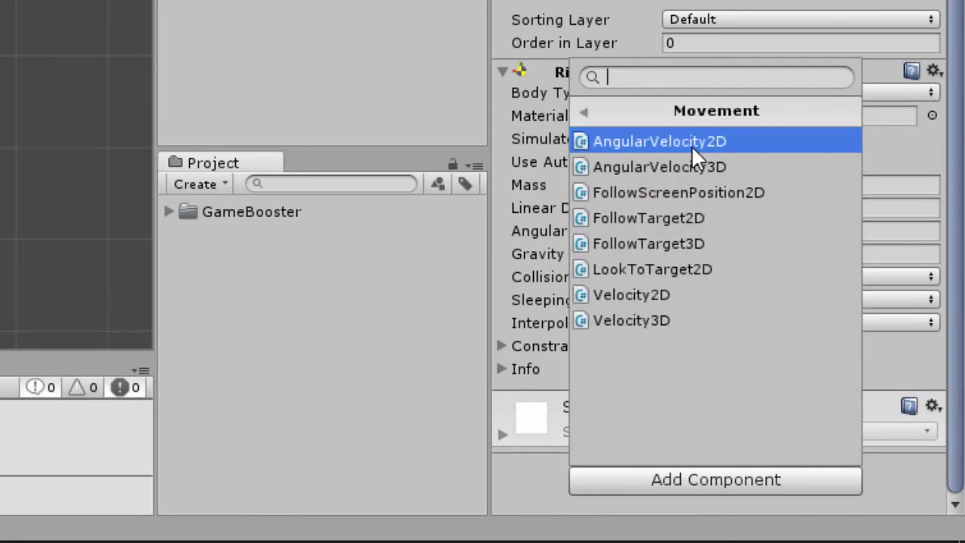
pyautogui.click(668, 295)
pyautogui.moveTo(954, 283); pyautogui.dragTo(941, 452)
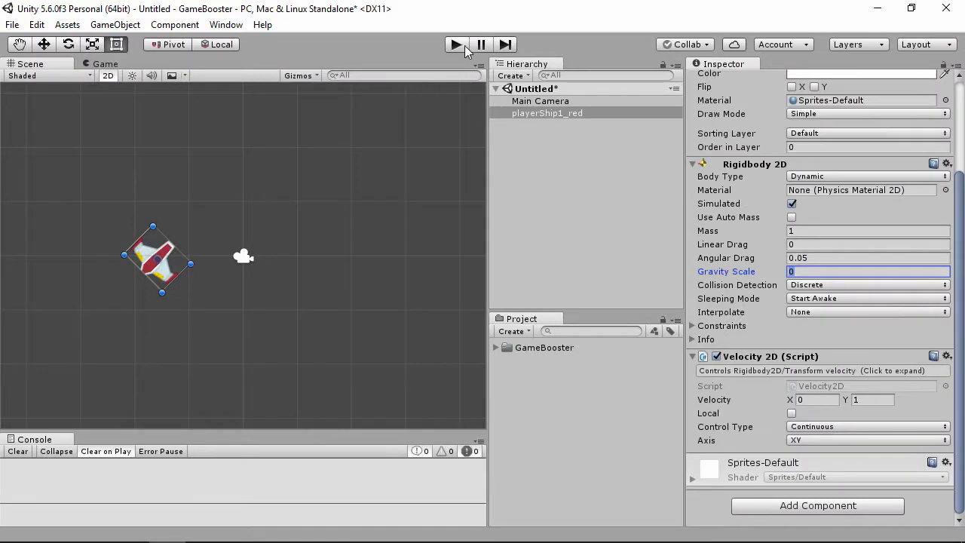
pyautogui.click(458, 44)
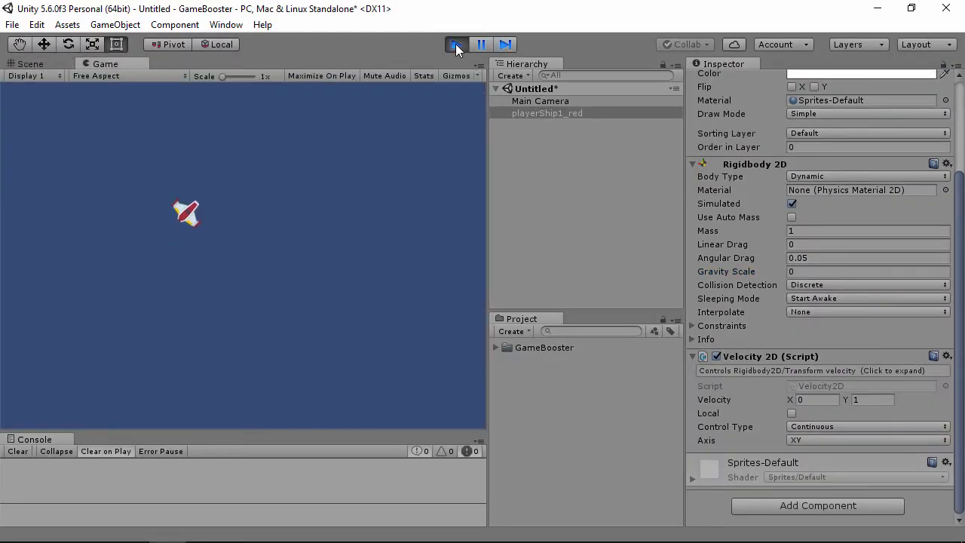
pyautogui.click(455, 44)
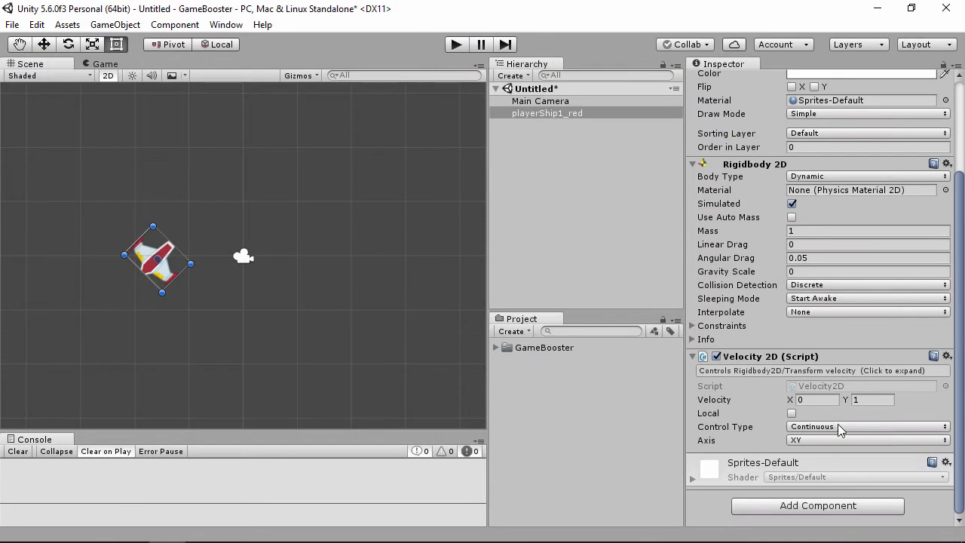
# Enable Local on the Velocity2D so the ship moves along its own facing, and retest.
pyautogui.click(791, 413)
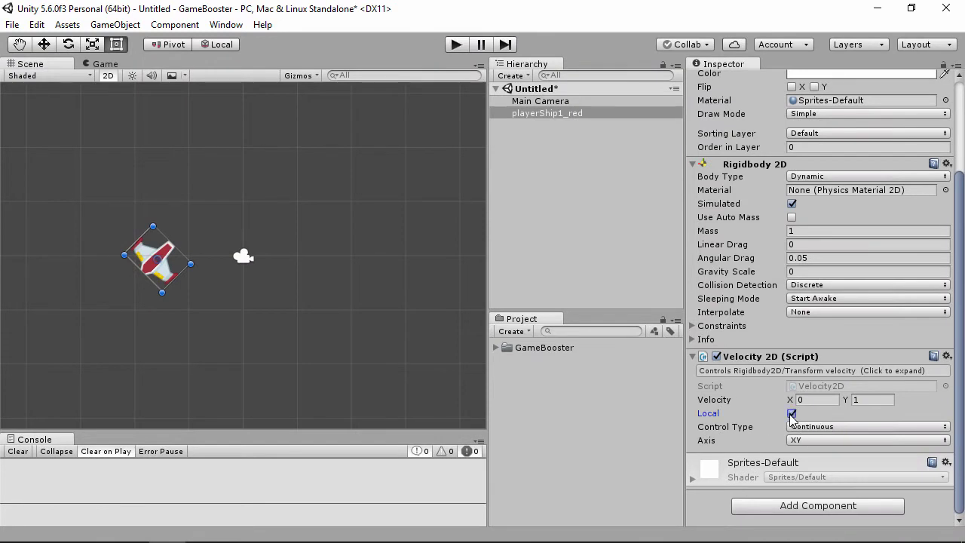
pyautogui.click(457, 48)
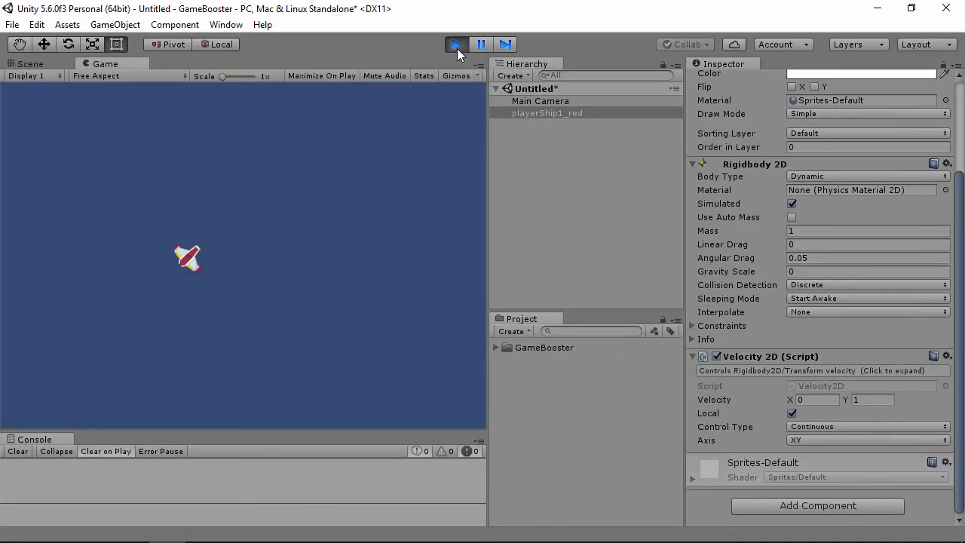
pyautogui.click(457, 45)
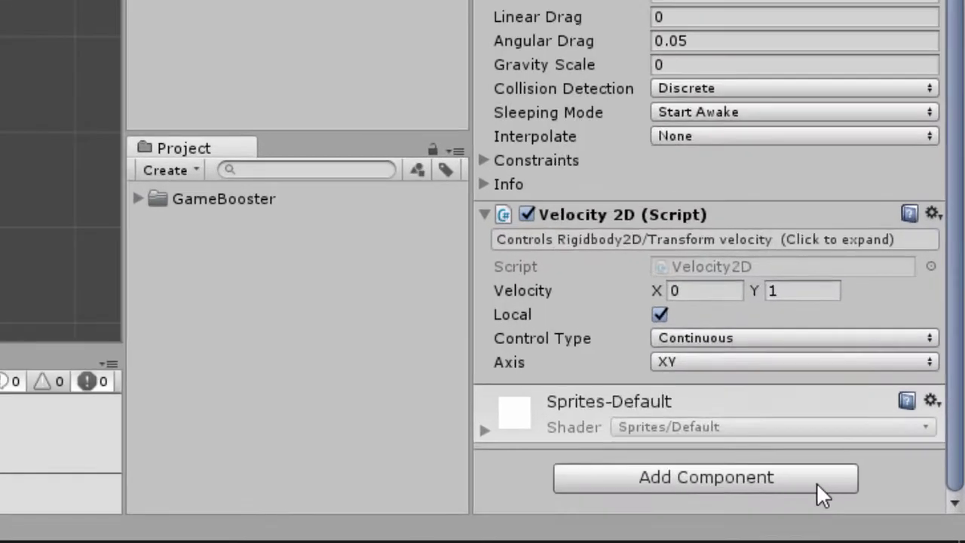
# Add the GameBooster Movement AngularVelocity2D, giving velocity 360 with Continuous control type.
pyautogui.click(821, 485)
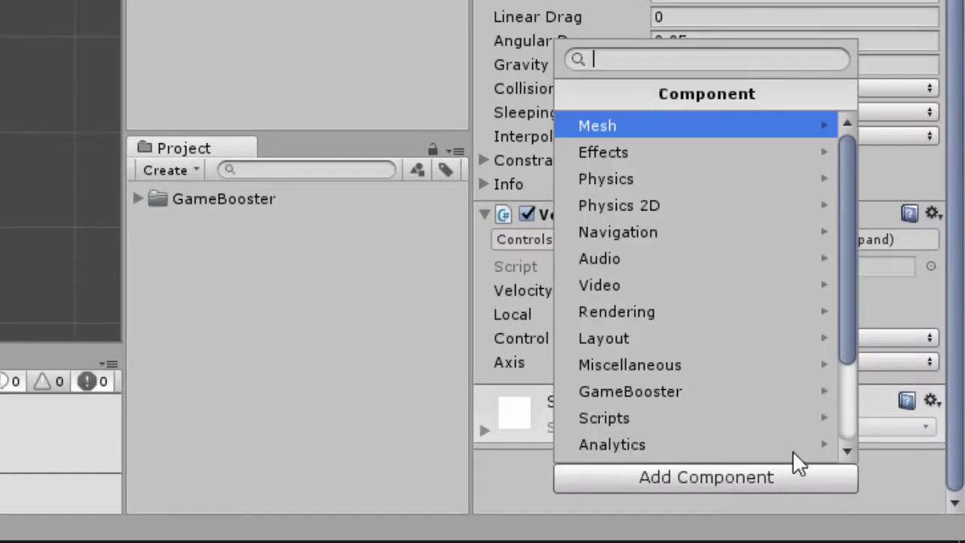
pyautogui.click(728, 398)
pyautogui.click(670, 123)
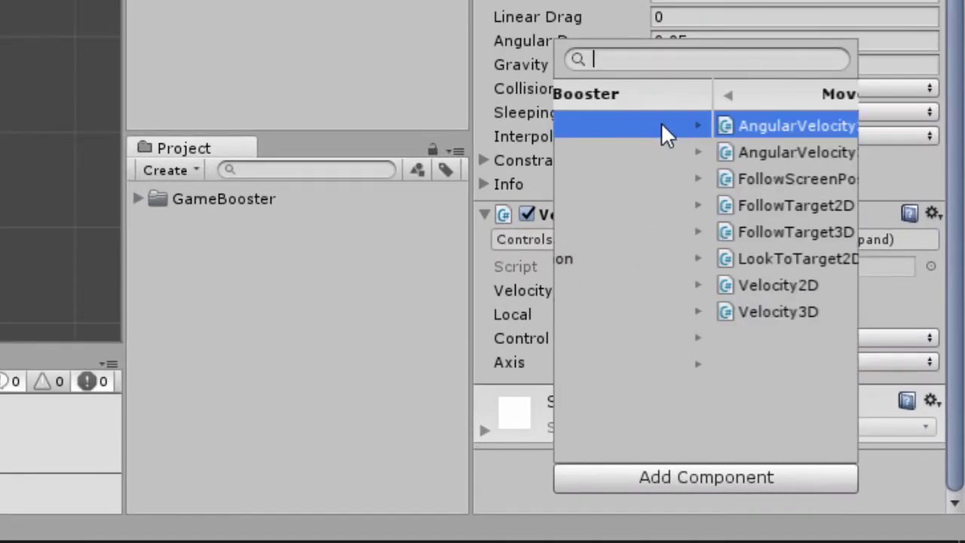
pyautogui.click(665, 126)
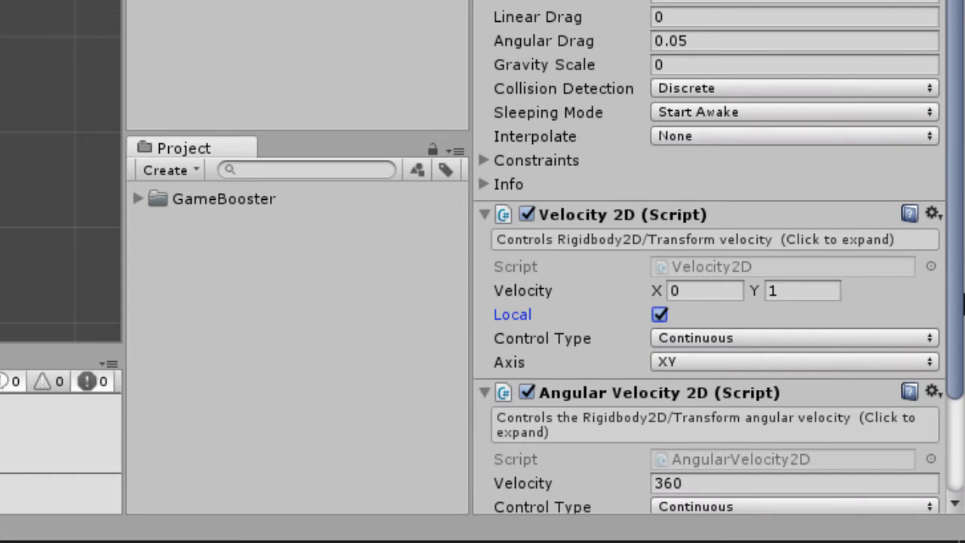
pyautogui.scroll(-4, 953, 422)
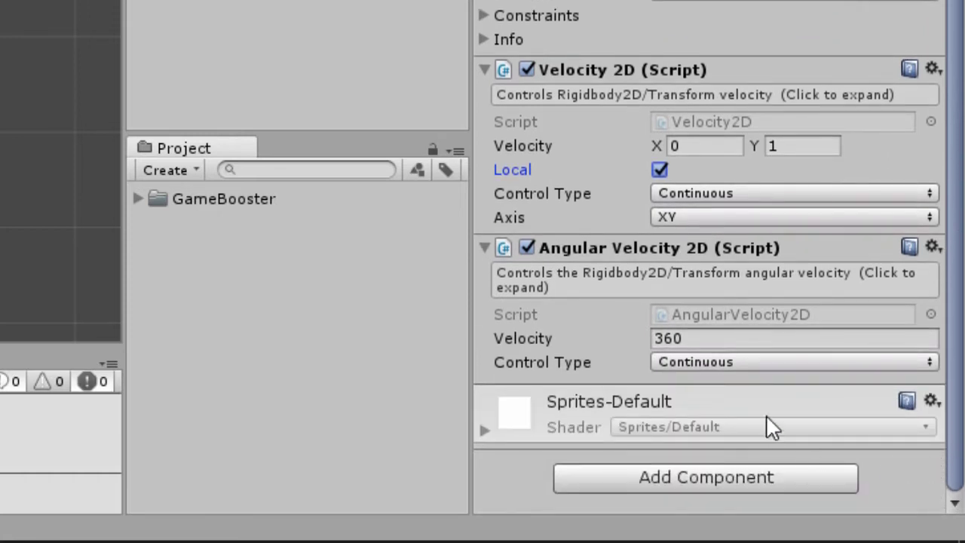
# Add the GameBooster Input AxisInput component to the ship.
pyautogui.click(732, 476)
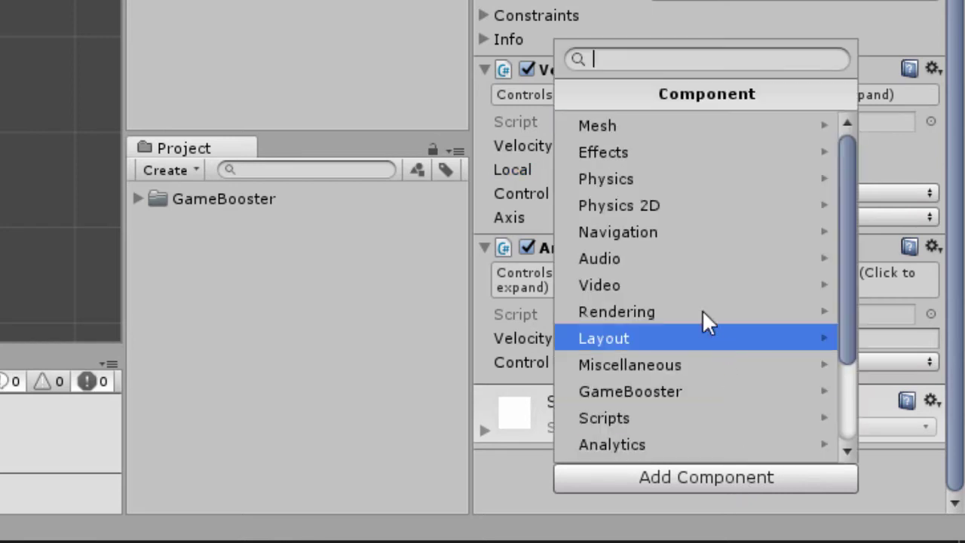
pyautogui.click(667, 388)
pyautogui.click(647, 181)
pyautogui.click(660, 134)
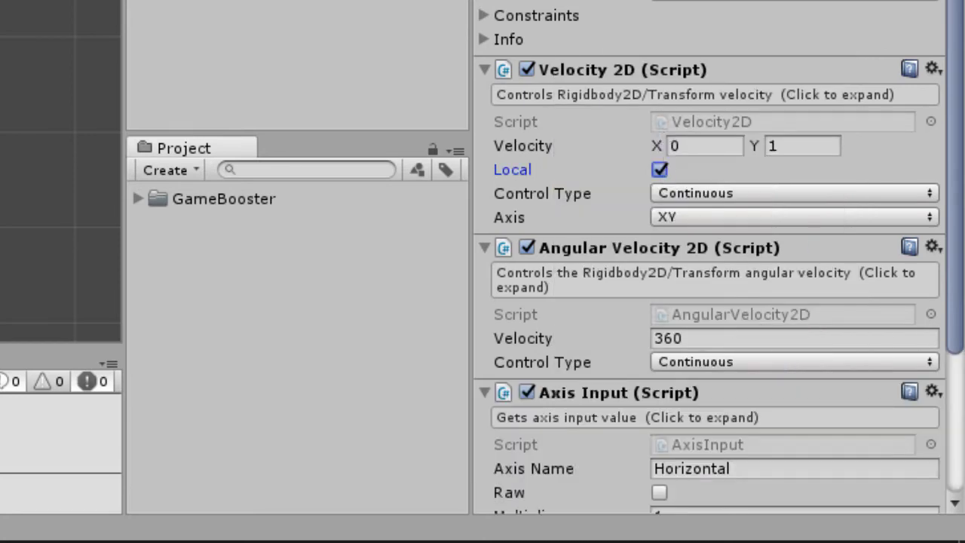
pyautogui.scroll(-3, 957, 418)
pyautogui.scroll(-3, 956, 420)
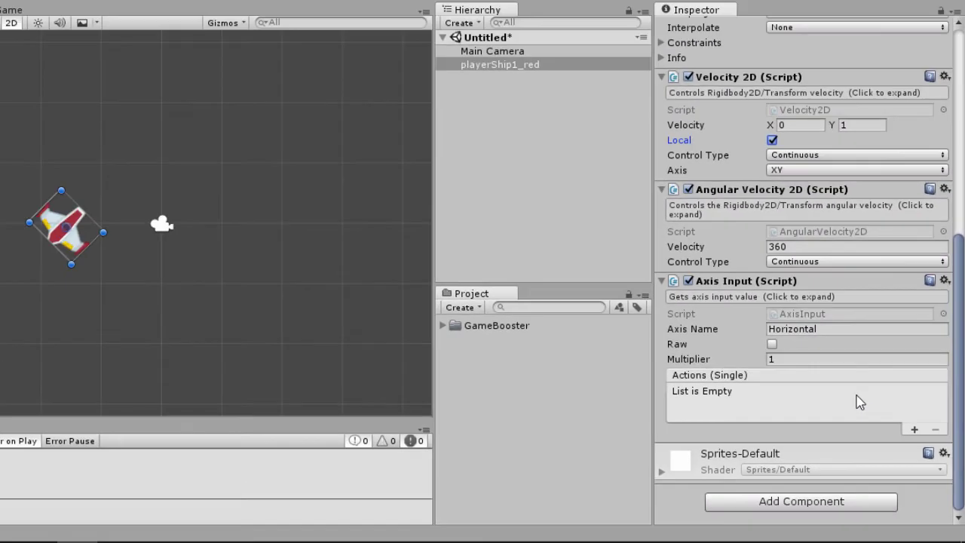
# Add an action targeting playerShip1_red's AngularVelocity2D.velocity with Multiplier -90, then start the game.
pyautogui.click(914, 429)
pyautogui.moveTo(536, 72); pyautogui.dragTo(705, 409)
pyautogui.click(786, 395)
pyautogui.moveTo(791, 366)
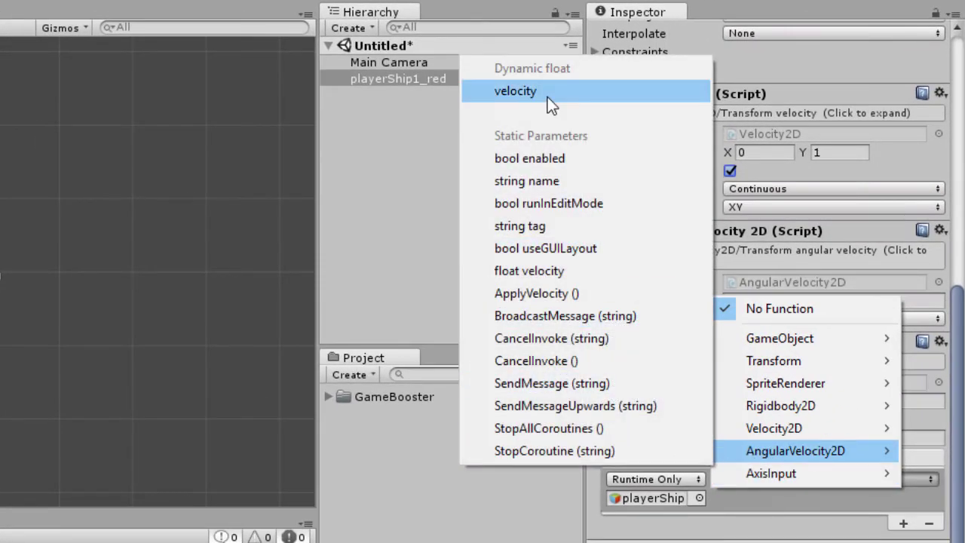
pyautogui.click(547, 96)
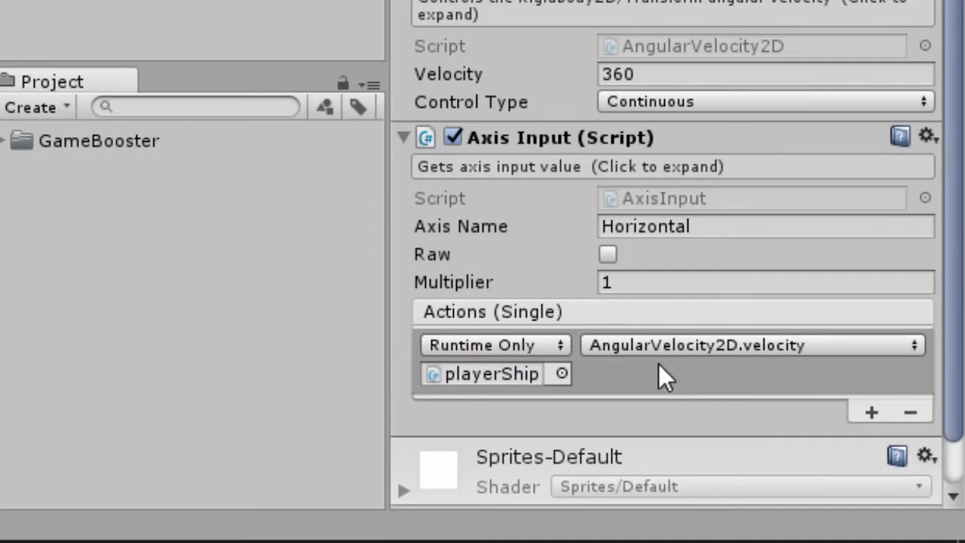
pyautogui.click(645, 281)
pyautogui.write('-90')
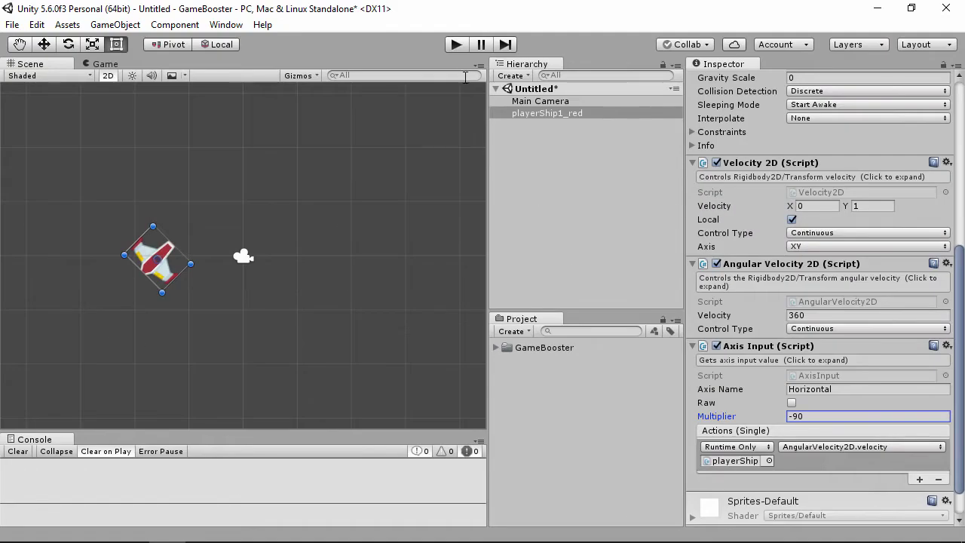
pyautogui.click(457, 44)
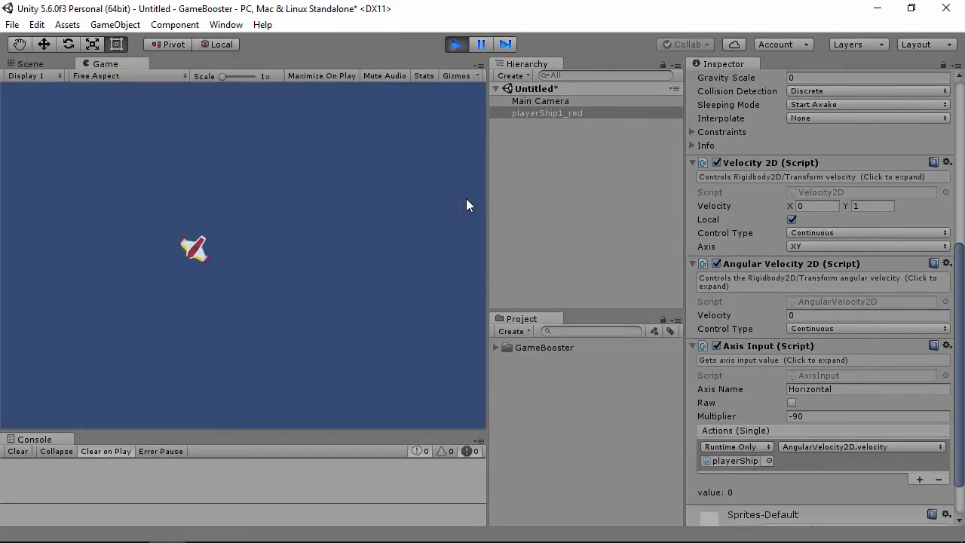
# Steer the ship right and left with the arrow keys, then stop Play mode.
pyautogui.press('Right')
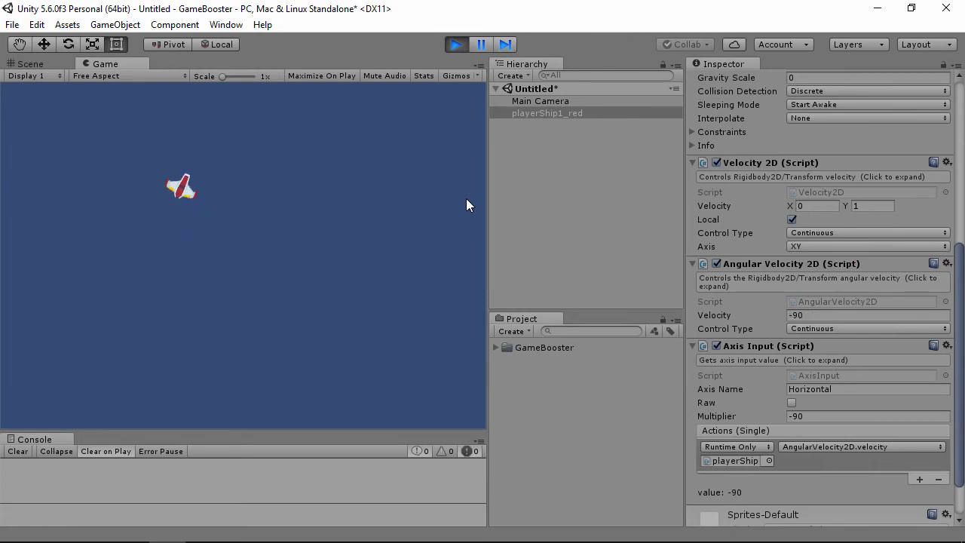
pyautogui.press('Left')
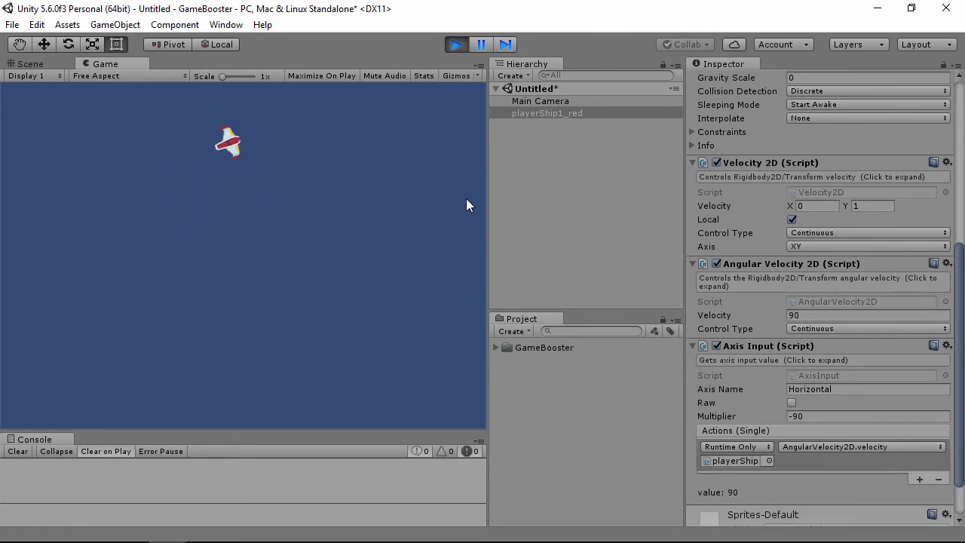
pyautogui.press('Right')
pyautogui.press('Left')
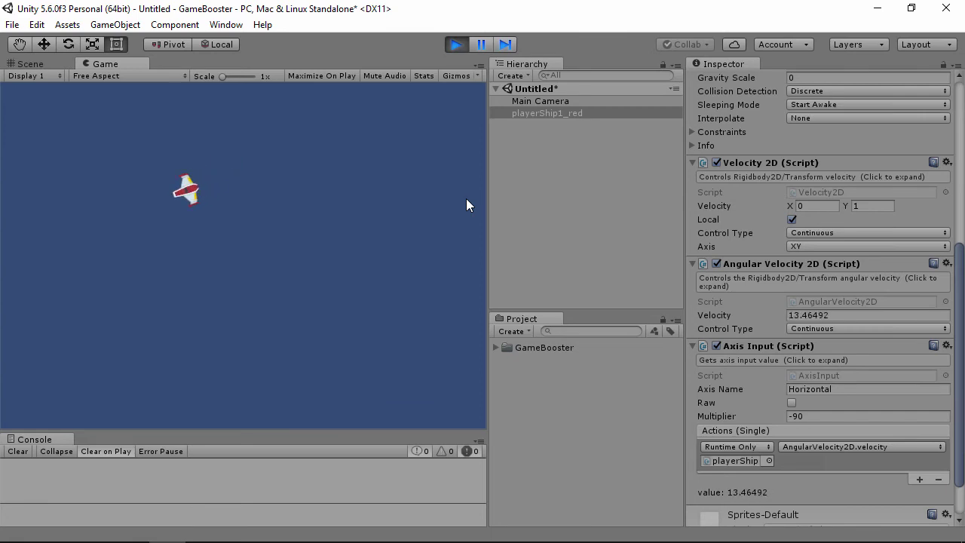
pyautogui.press('Right')
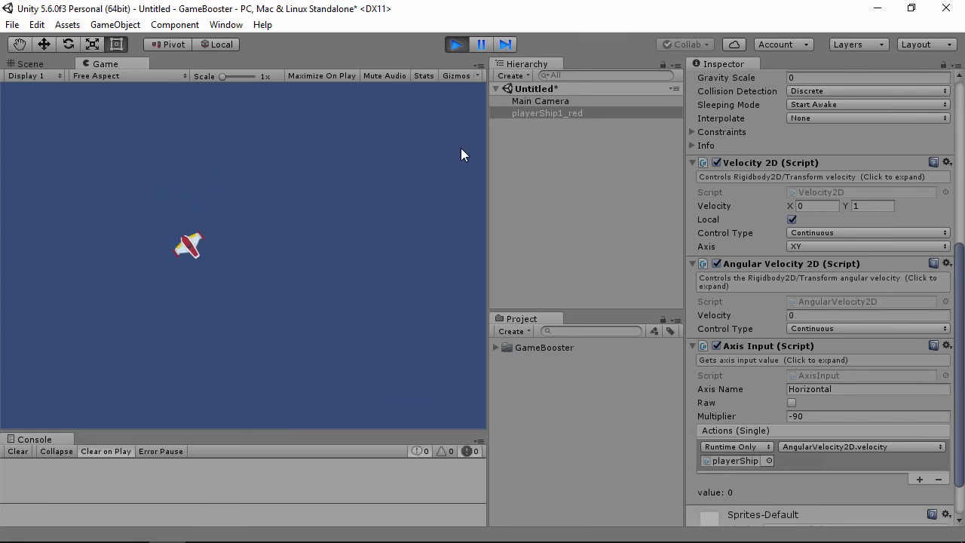
pyautogui.click(455, 44)
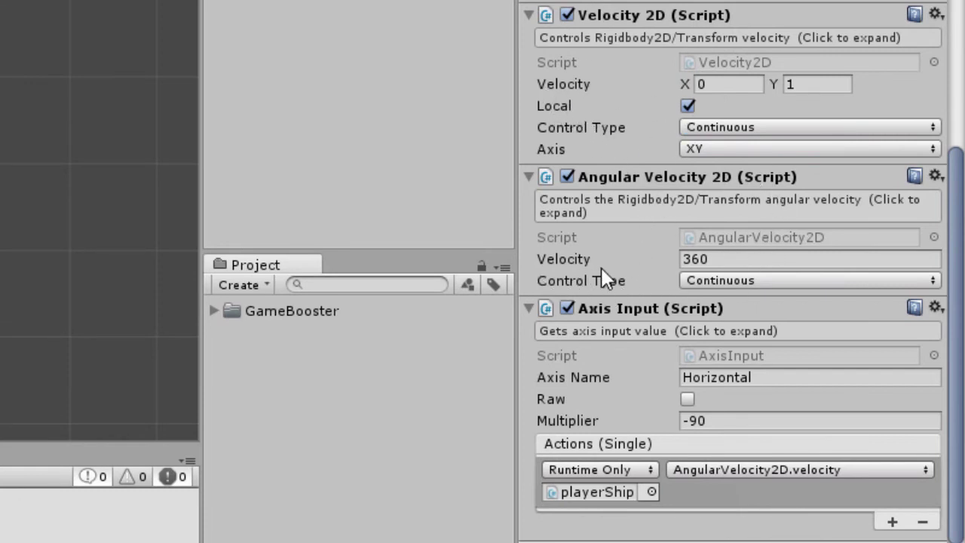
pyautogui.moveTo(593, 272)
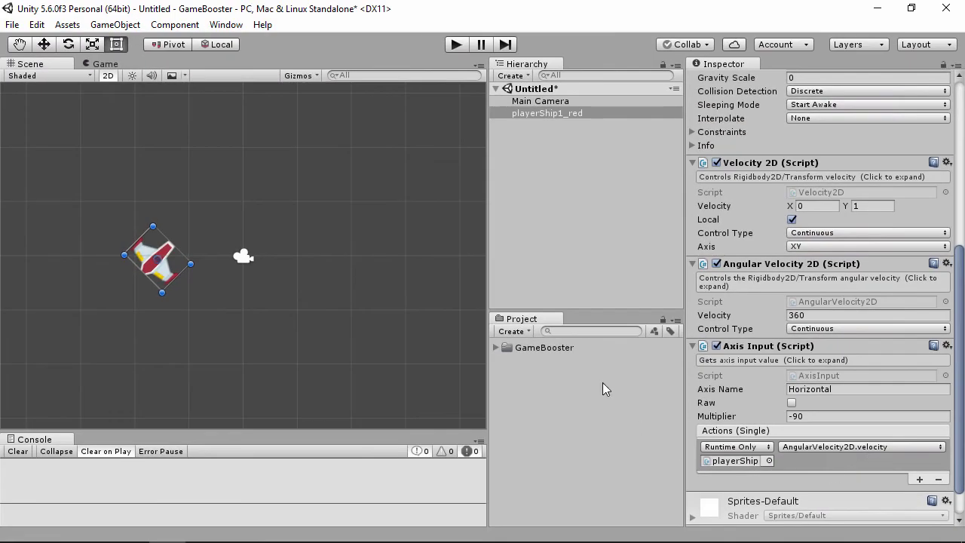
# Run the game again and turn the ship right and left with the arrow keys.
pyautogui.click(456, 44)
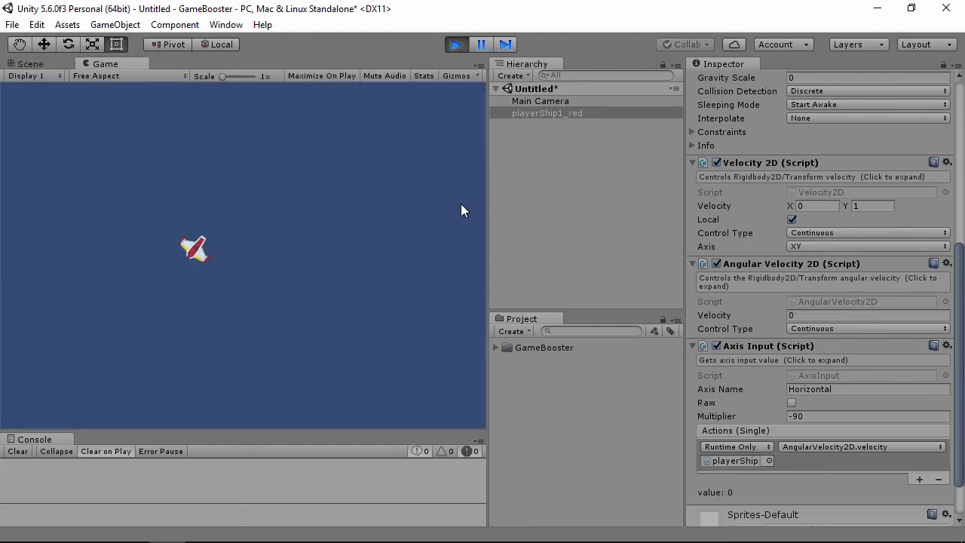
pyautogui.press('Right')
pyautogui.press('Left')
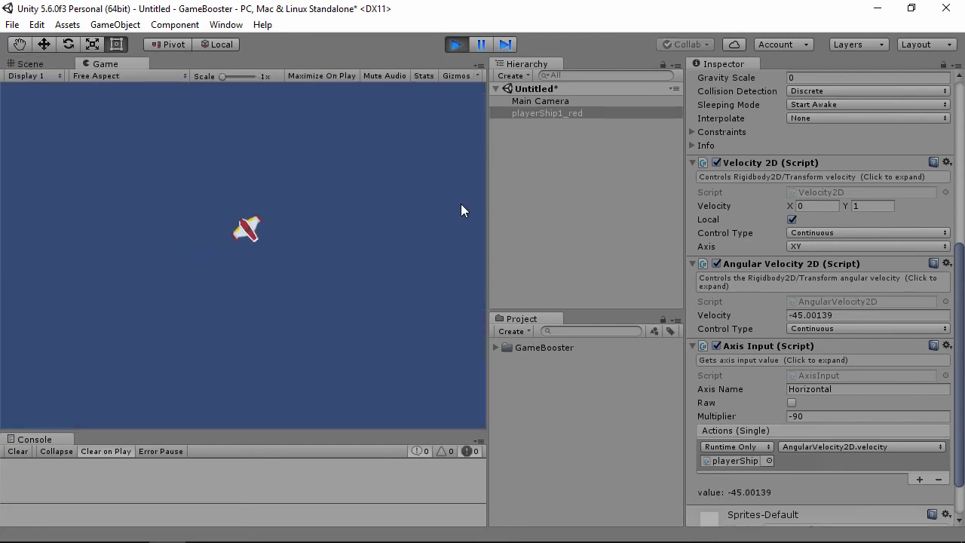
pyautogui.press('Right')
pyautogui.press('Left')
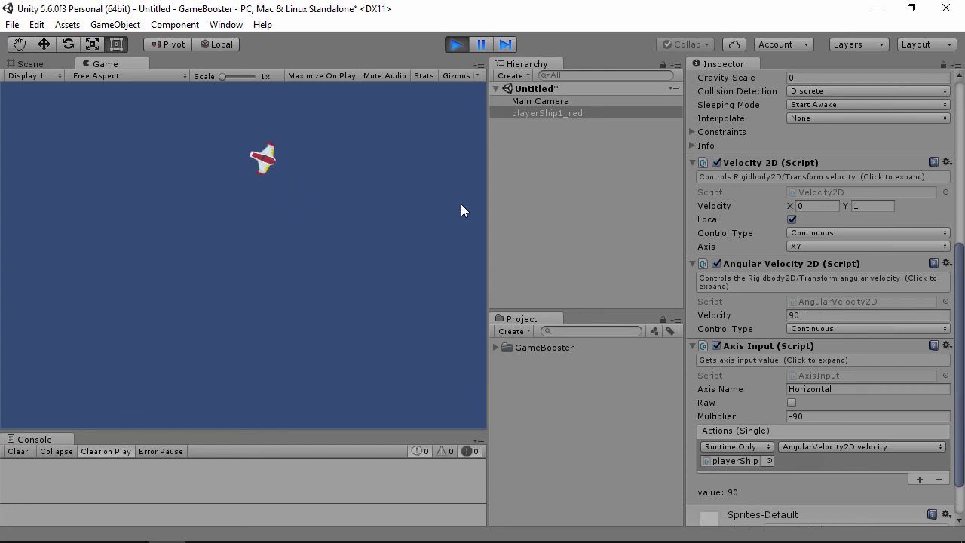
pyautogui.press('Left')
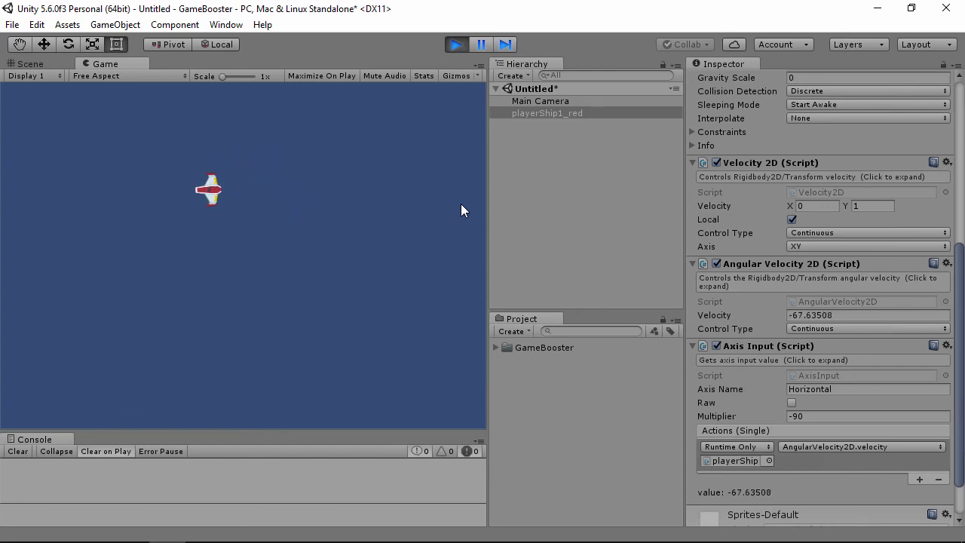